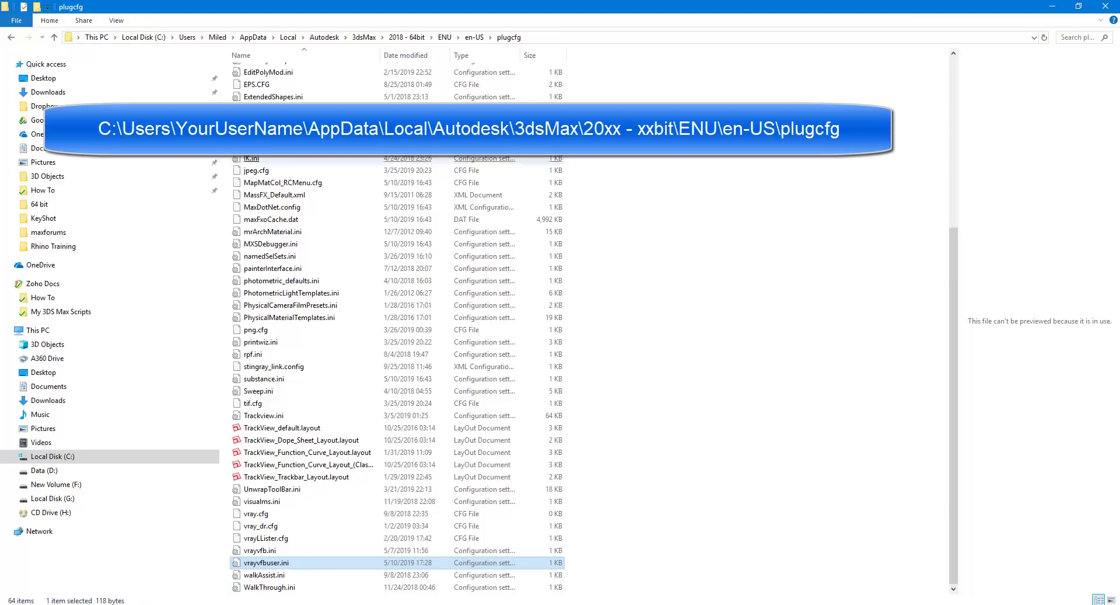
- Show the full folder path of the 3ds Max plugcfg directory
click(536, 38)
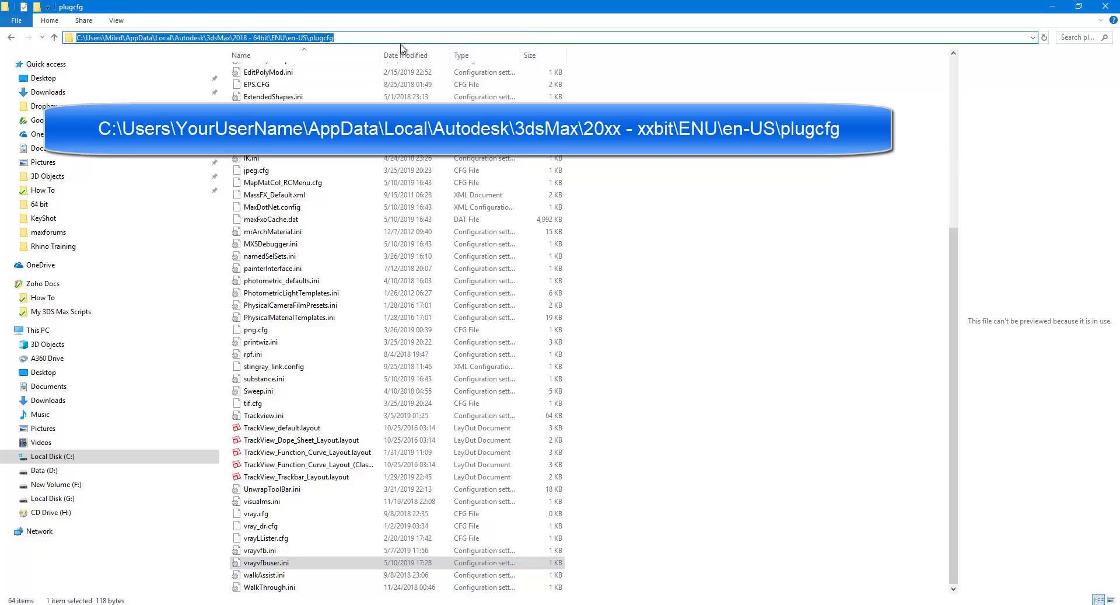
drag(954, 289, 957, 330)
click(841, 454)
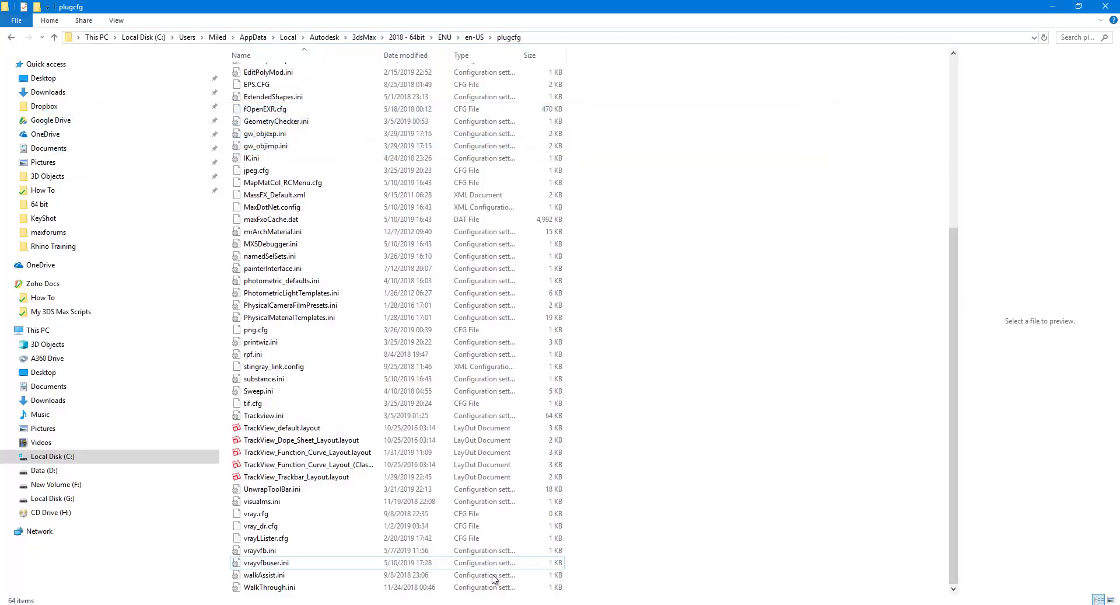
- Open vrayvfbuser.ini from the plugcfg folder in Notepad and place the enlarged text window over the file list
click(283, 566)
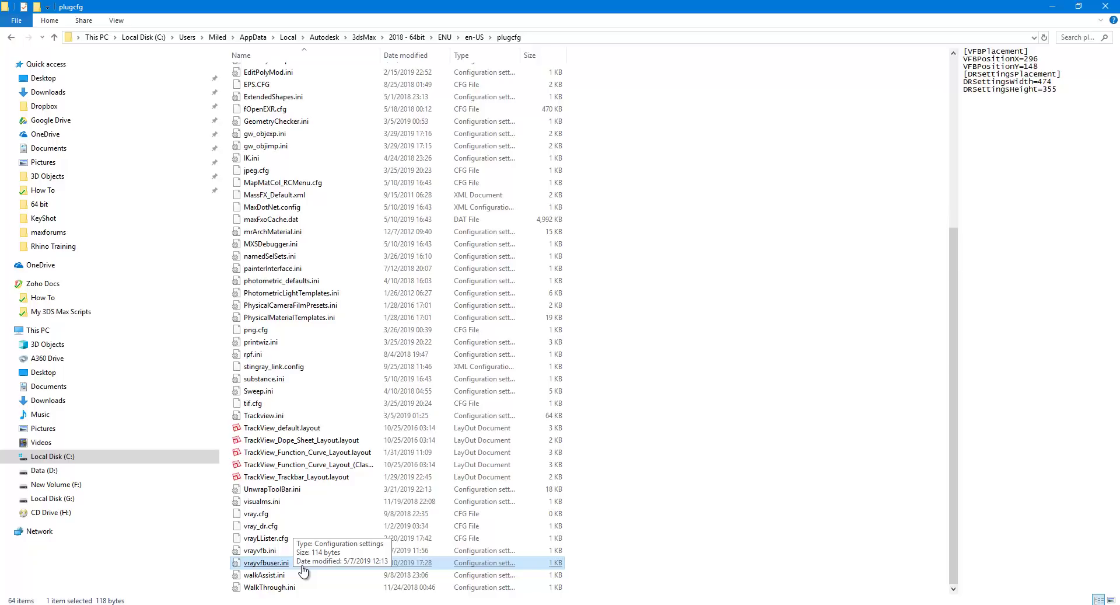
double_click(302, 564)
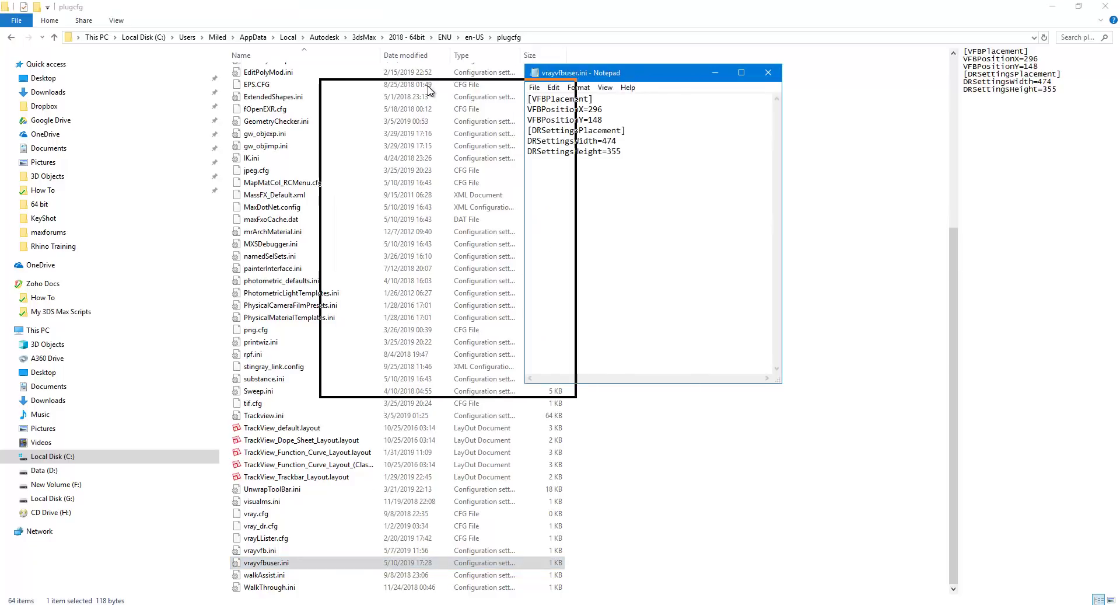
drag(429, 89, 429, 89)
drag(576, 396, 646, 411)
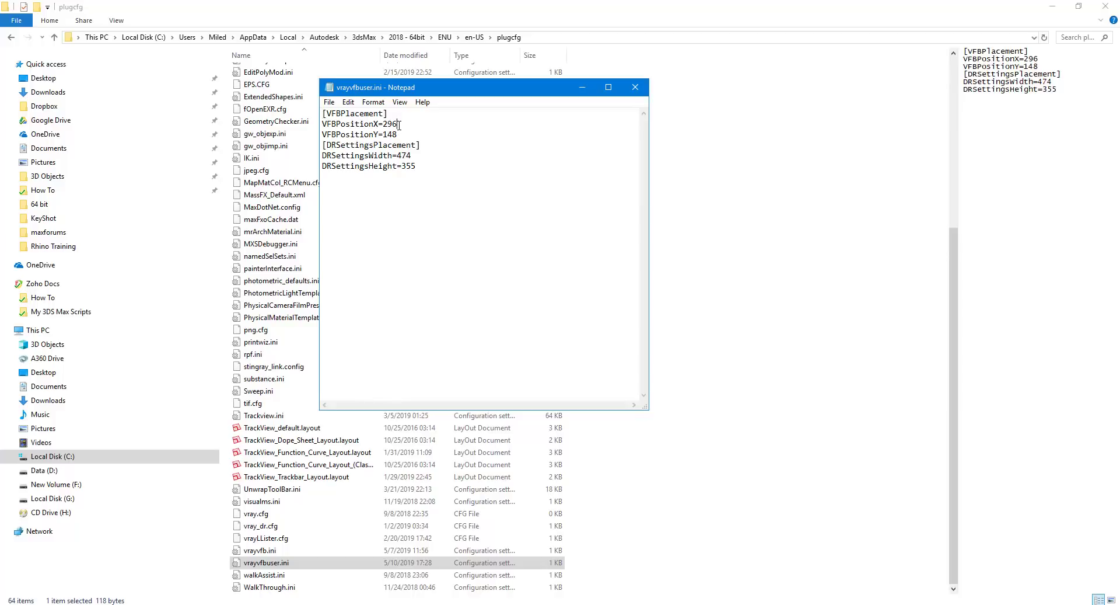
- Set both VFBPositionX and VFBPositionY to 0 in vrayvfbuser.ini and save the file
key(BackSpace)
key(BackSpace)
key(BackSpace)
text(0)
click(403, 134)
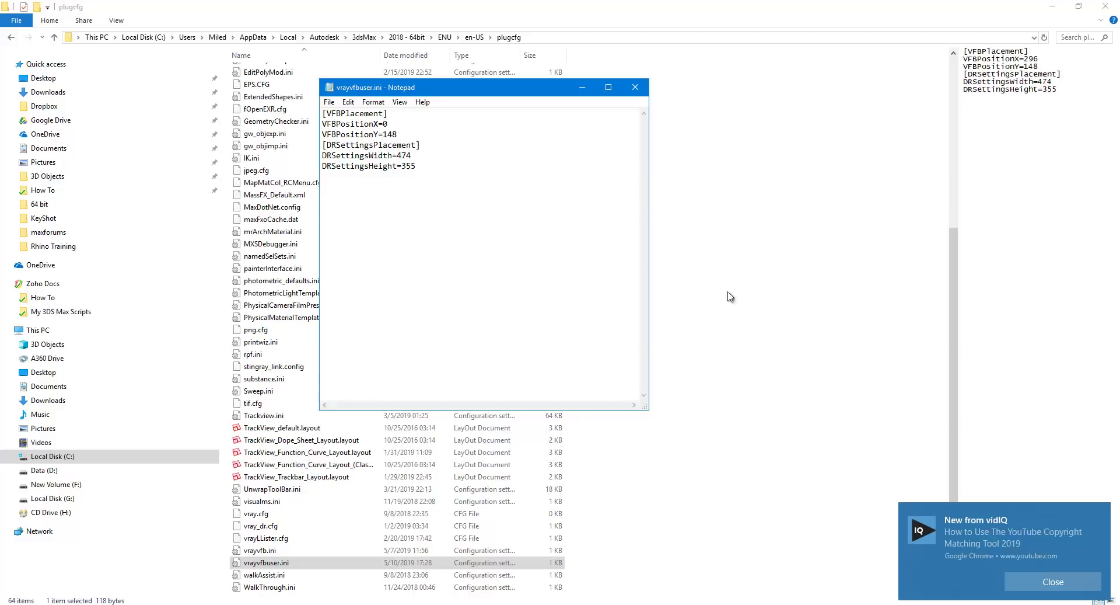
click(1050, 584)
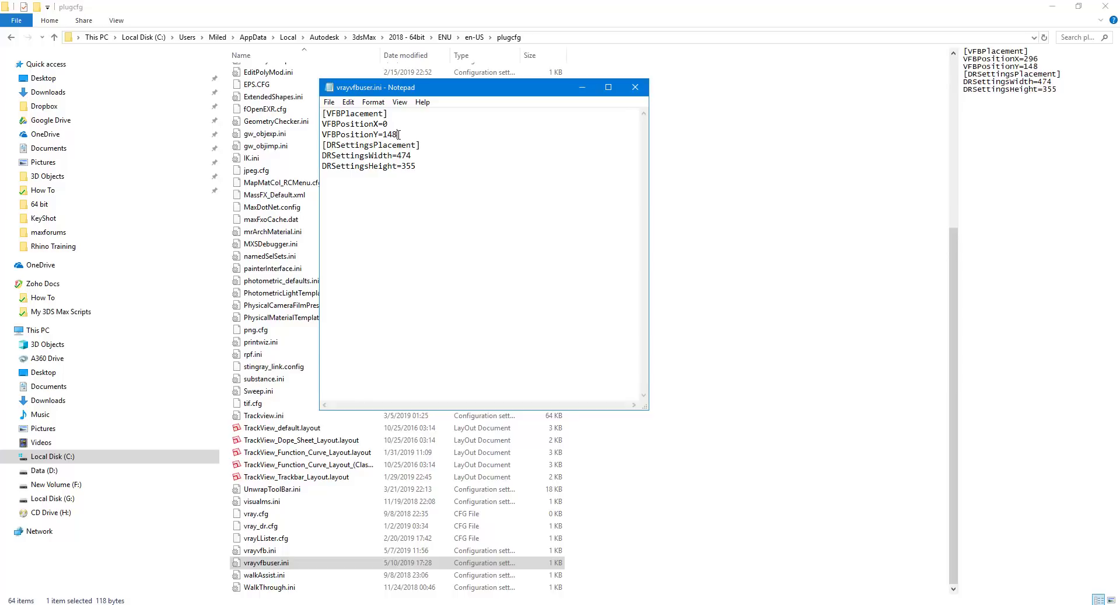
key(BackSpace)
key(BackSpace)
key(BackSpace)
text(0)
click(329, 103)
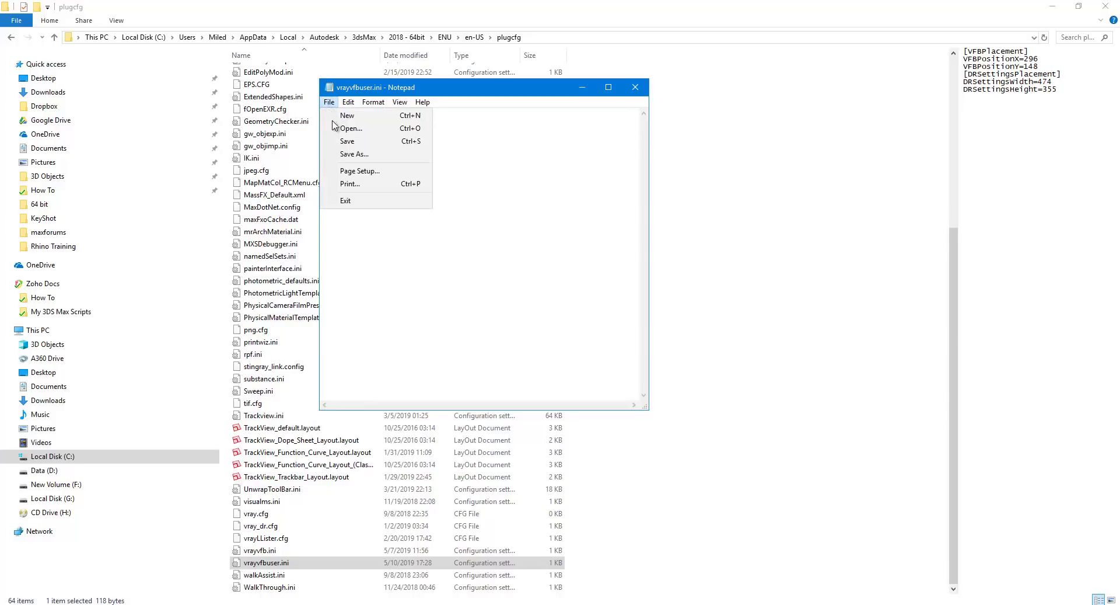
click(362, 142)
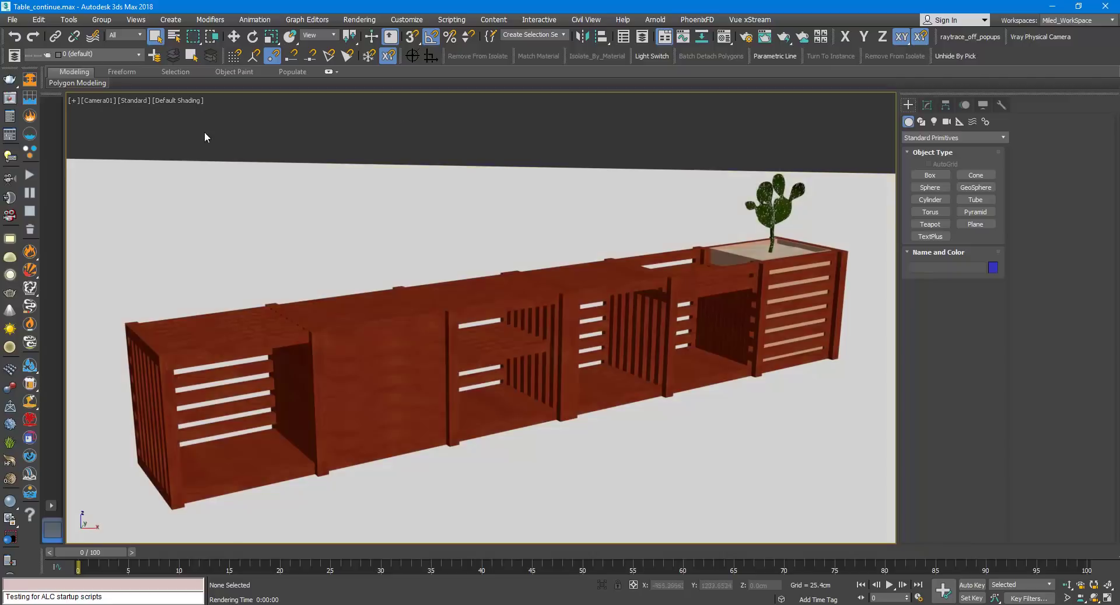
- In 3ds Max, reset the scene and reopen the recent file Table_continue.max, continuing past the missing external files
click(12, 21)
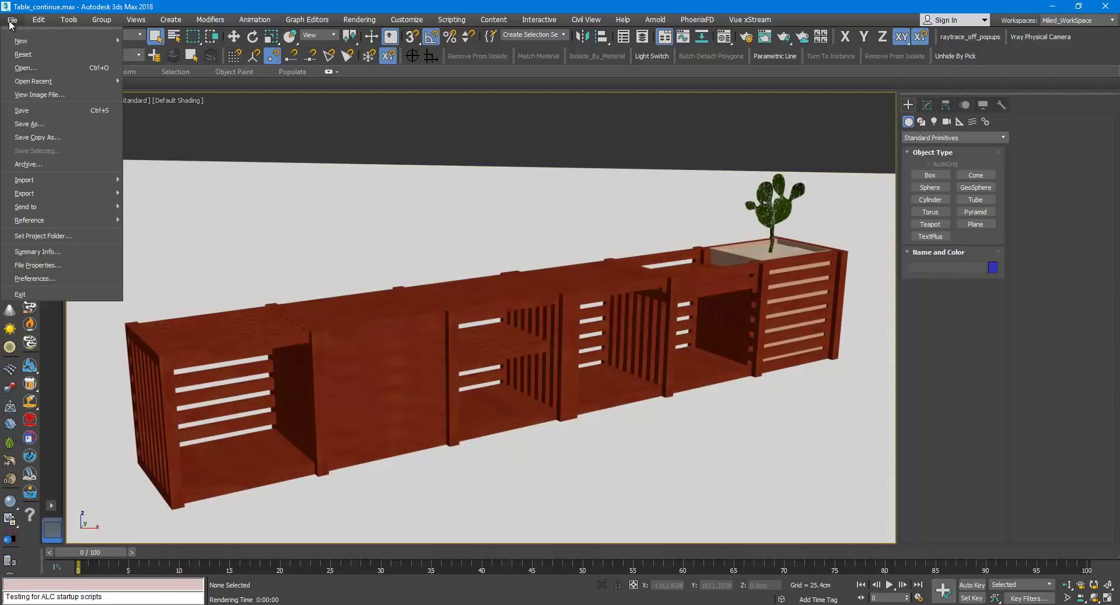
click(38, 56)
click(527, 328)
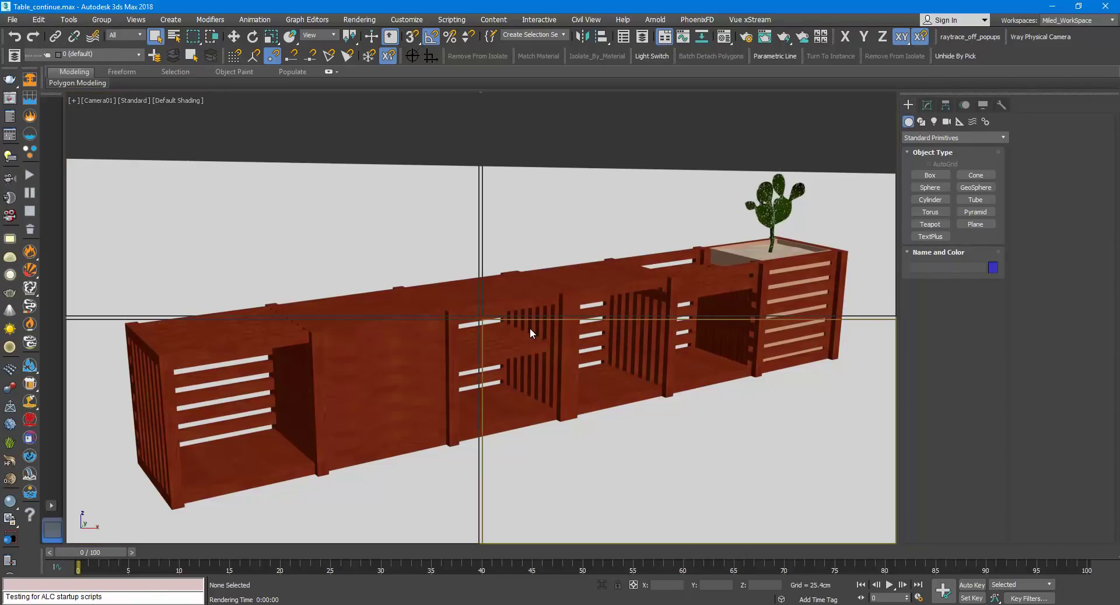
click(12, 19)
mouse_move(51, 79)
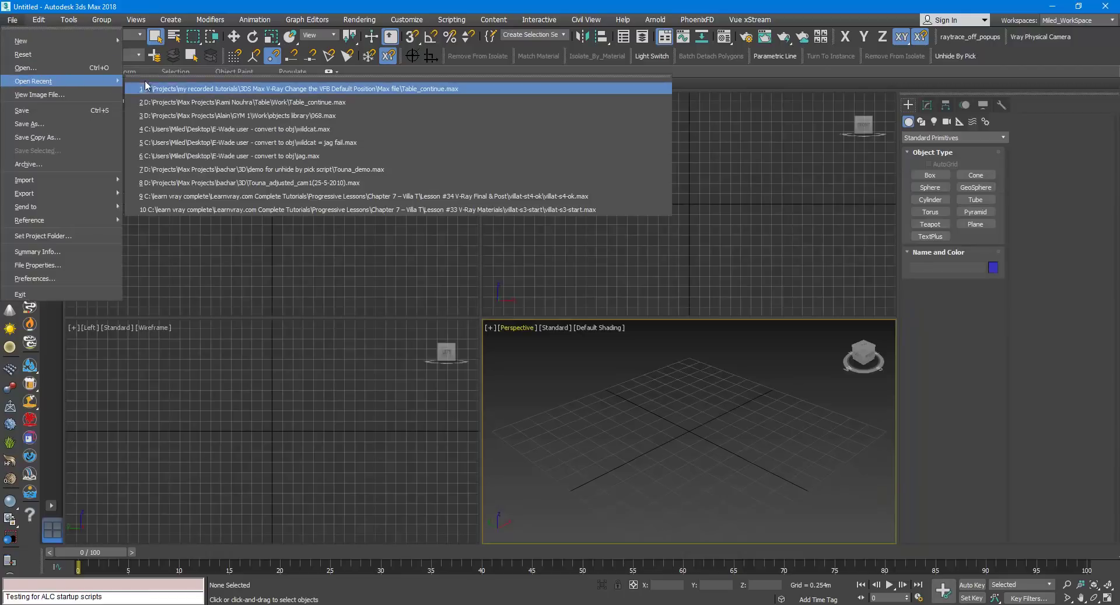
click(178, 86)
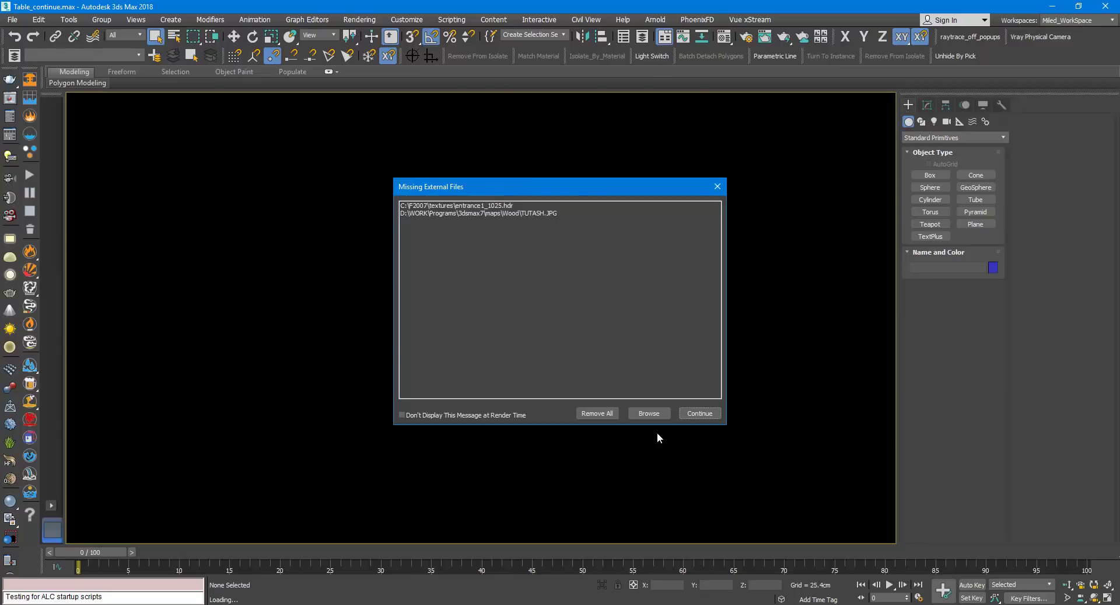
click(699, 413)
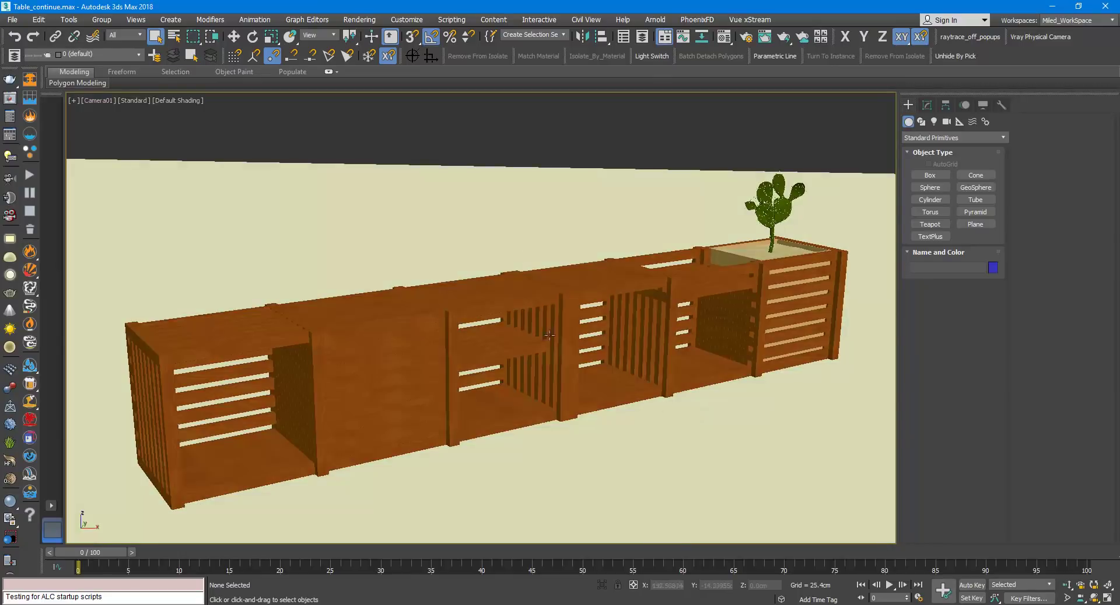
- Render the Camera01 view to check where the V-Ray frame buffer opens, and close the frame buffer
click(351, 22)
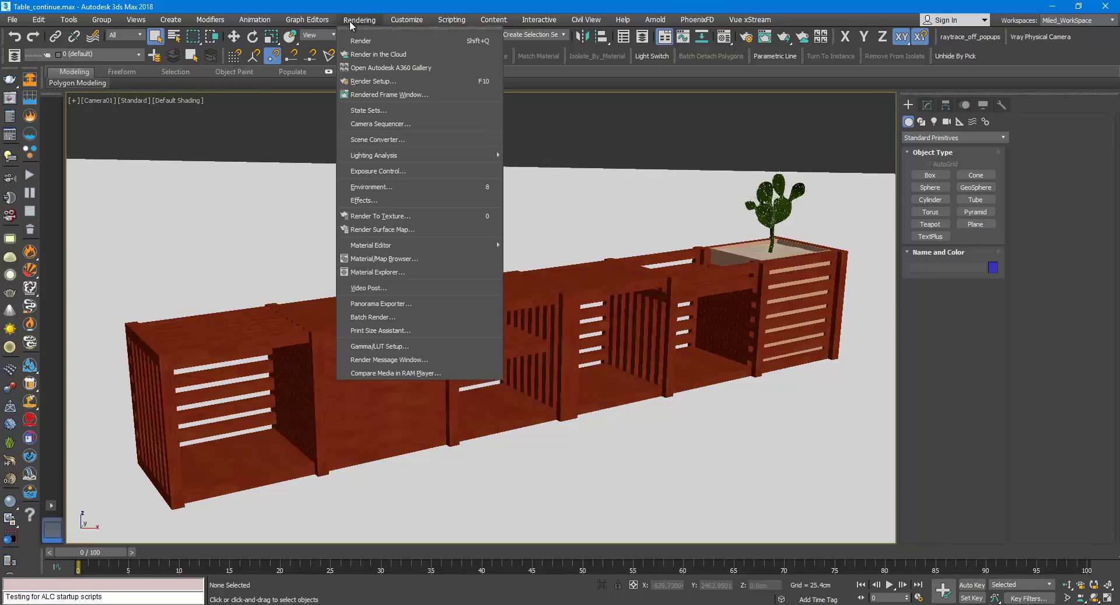
click(373, 37)
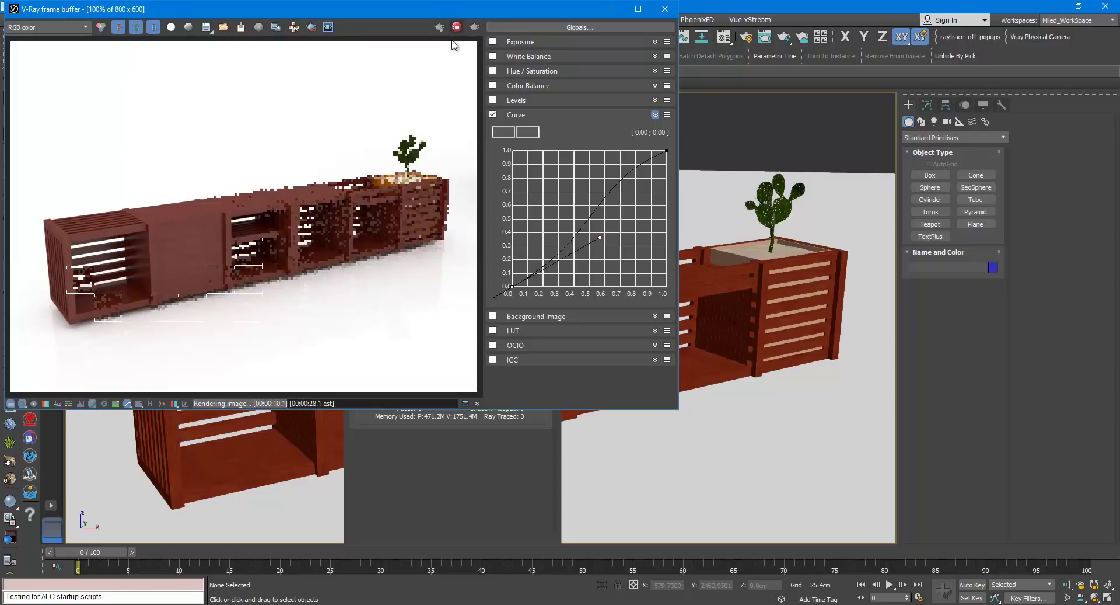
click(665, 9)
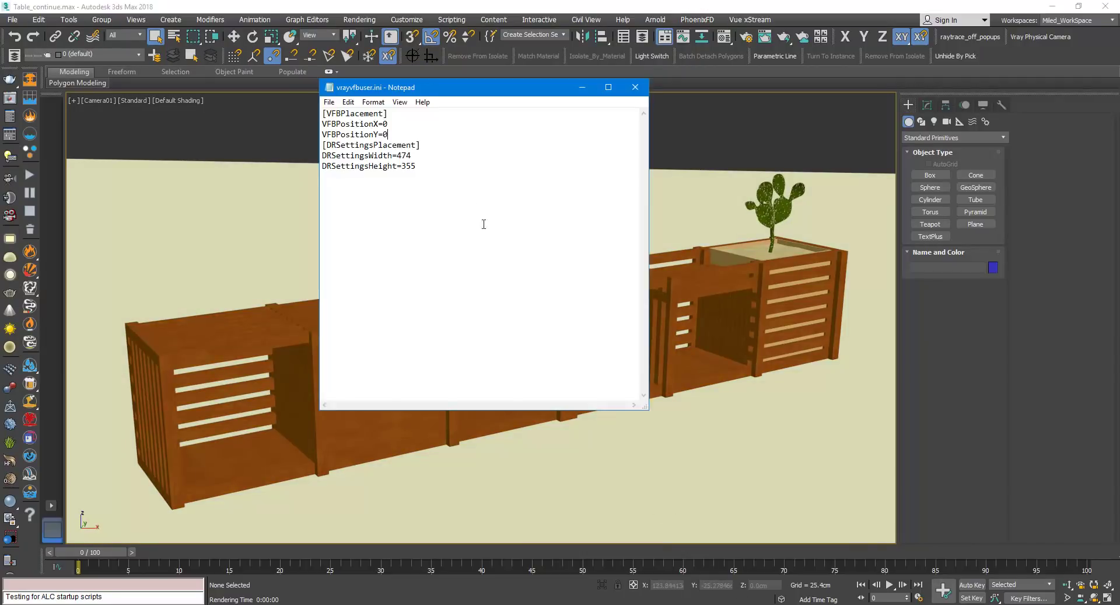
- In Notepad, set VFBPositionX to 200 and VFBPositionY to 100 in vrayvfbuser.ini and save the file
click(402, 127)
key(BackSpace)
text(200)
click(401, 136)
key(BackSpace)
text(100)
click(329, 102)
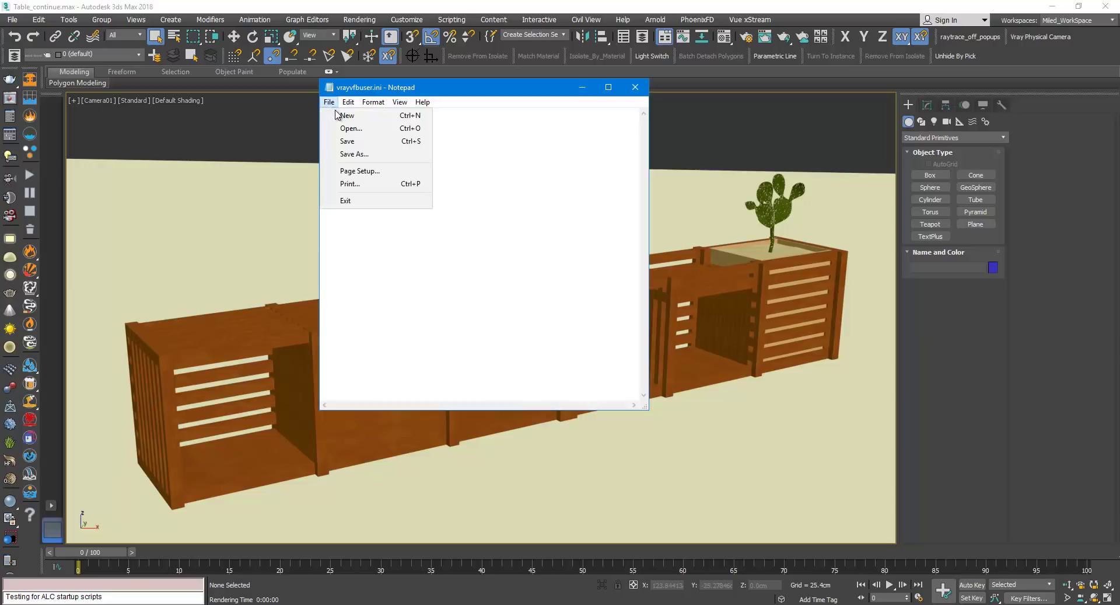
click(348, 142)
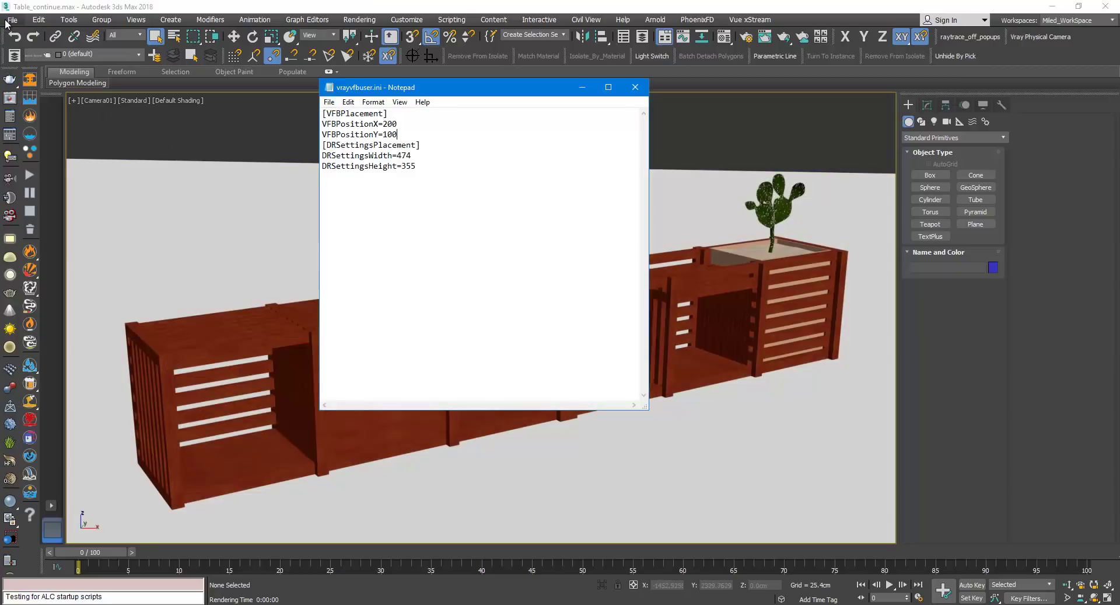
- Back in 3ds Max, reset the scene and load Table_continue.max again from the recent files, ignoring the missing external files
click(11, 20)
click(28, 55)
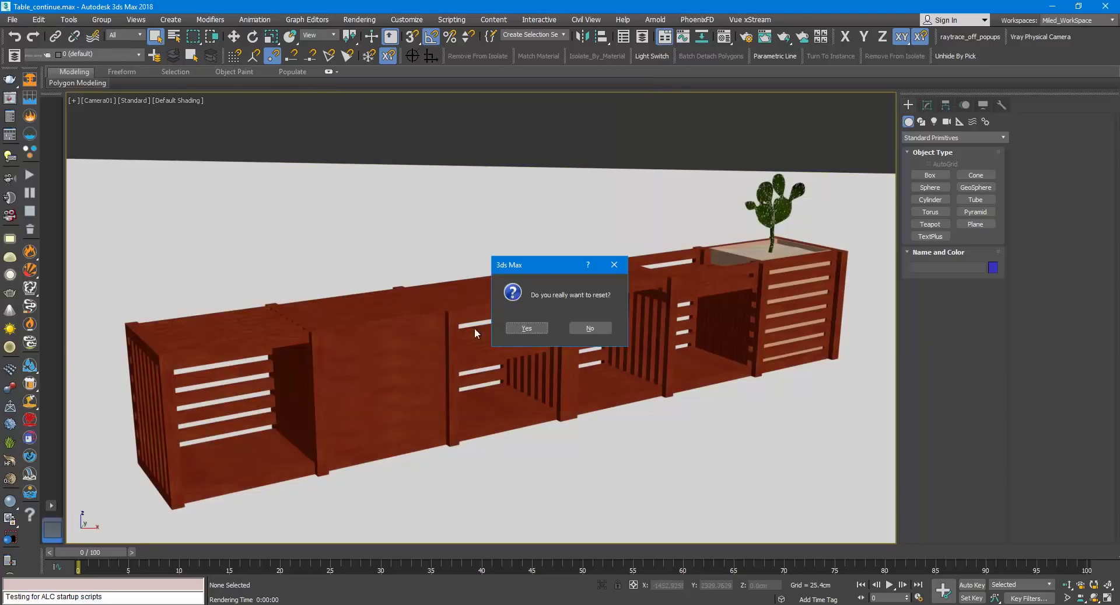
click(526, 327)
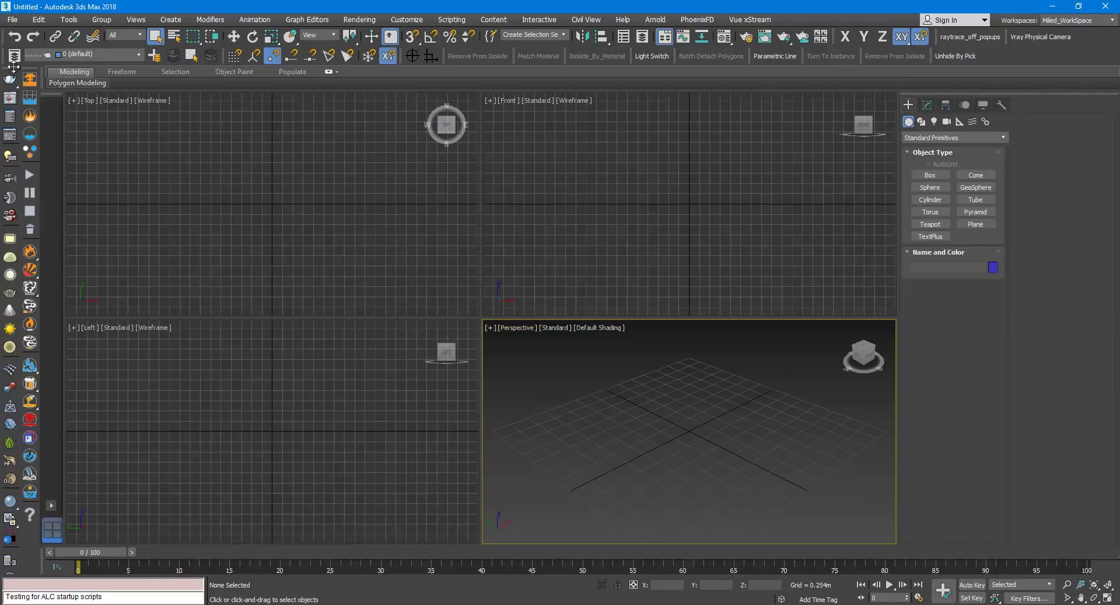
click(4, 22)
mouse_move(40, 76)
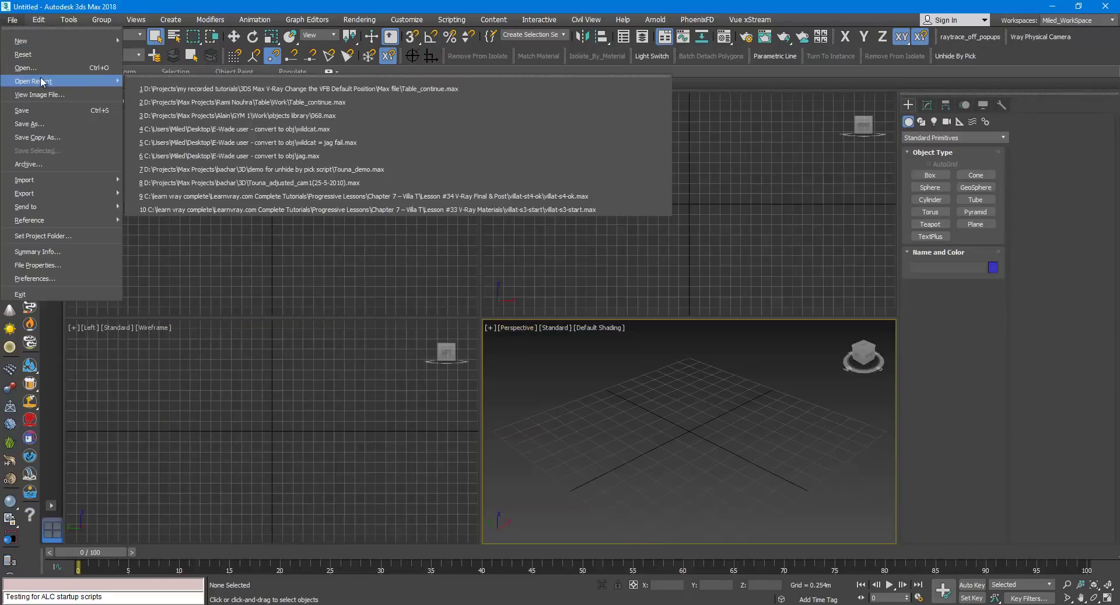
click(165, 82)
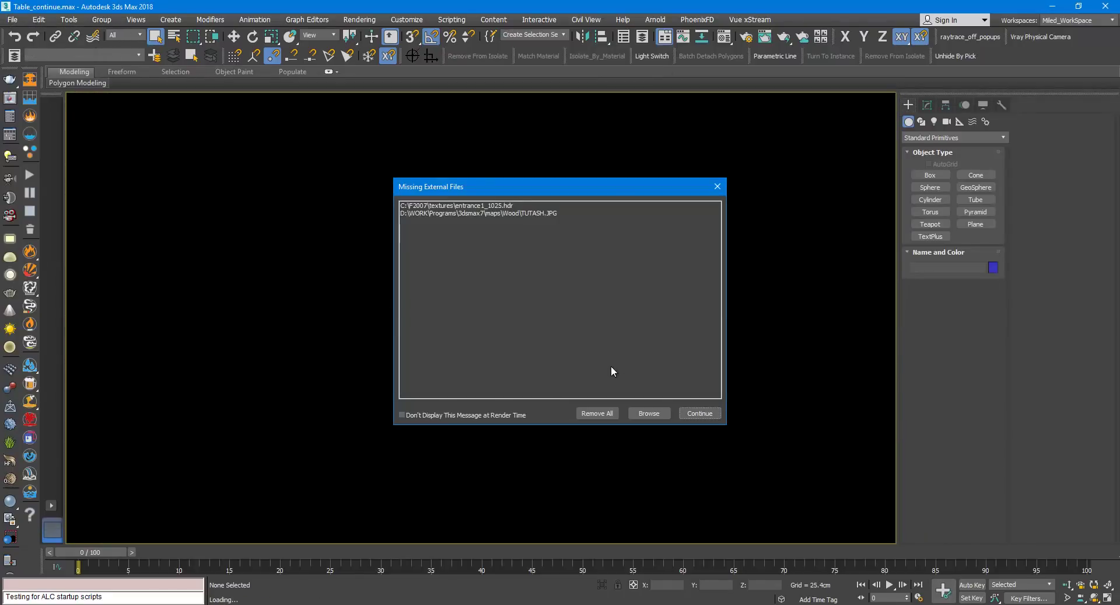
click(700, 412)
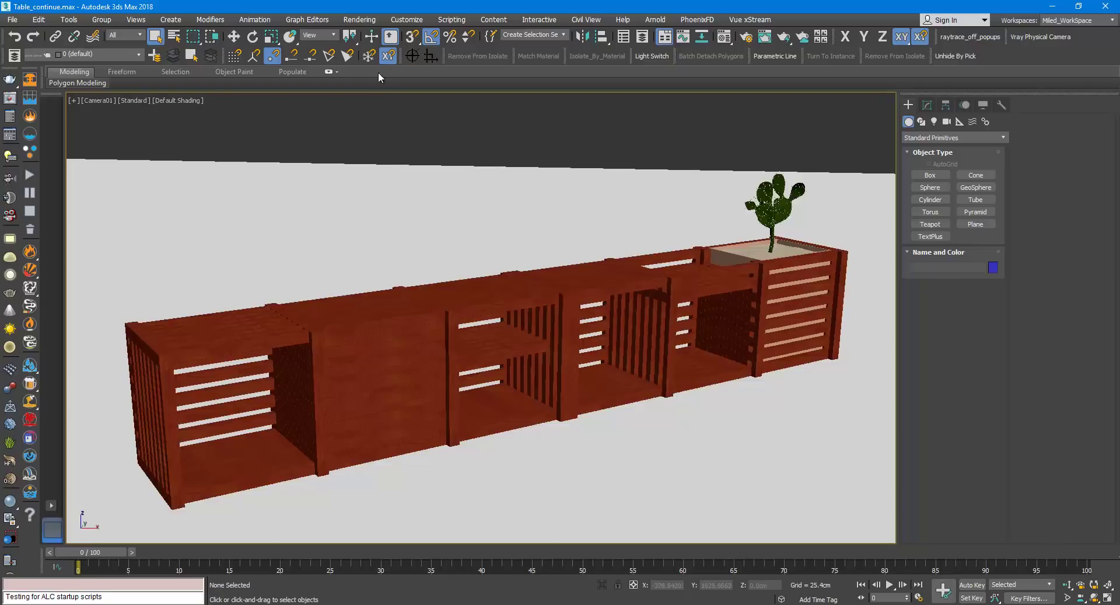
- Render the camera view again to check the frame buffer's new position, moving its window slightly before stopping the render and closing it
click(357, 20)
click(359, 41)
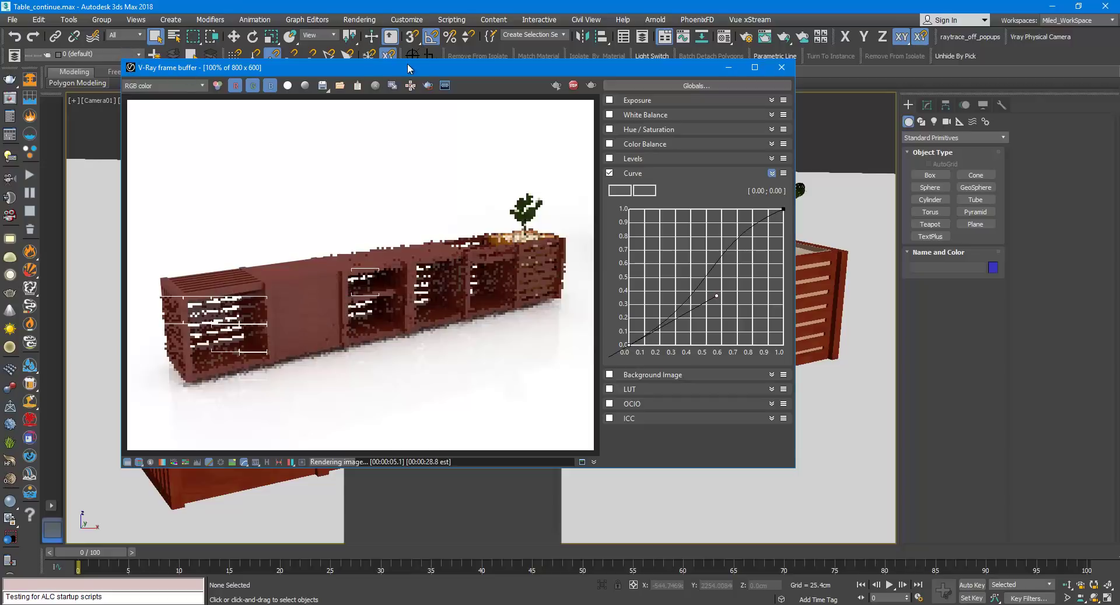
drag(408, 69, 394, 94)
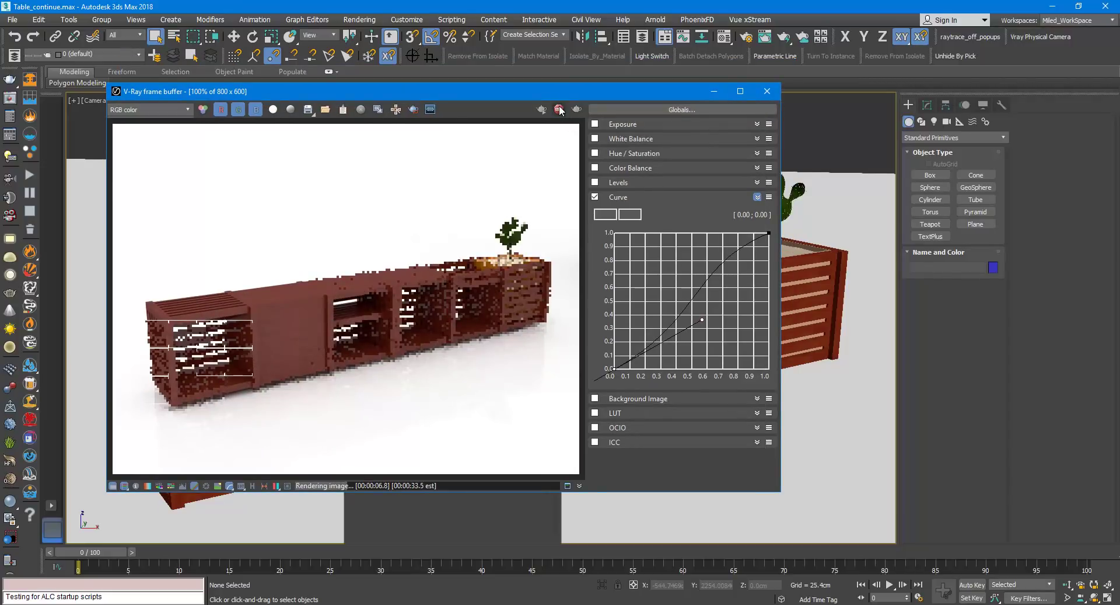
click(559, 109)
click(767, 91)
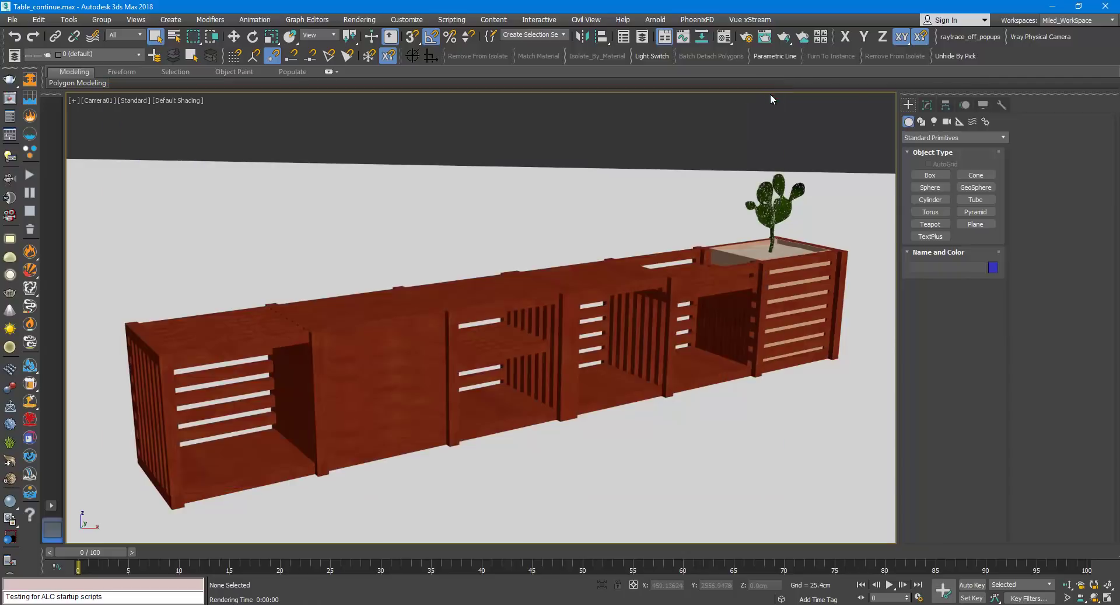